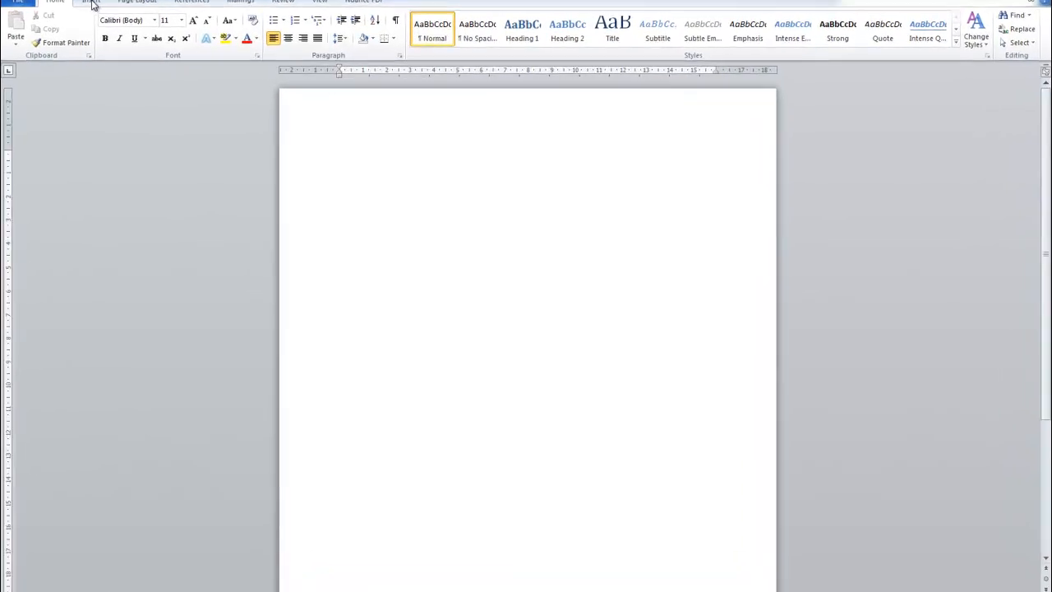
# - Insert a table with three columns and four rows at the start of the blank document
pyautogui.click(91, 2)
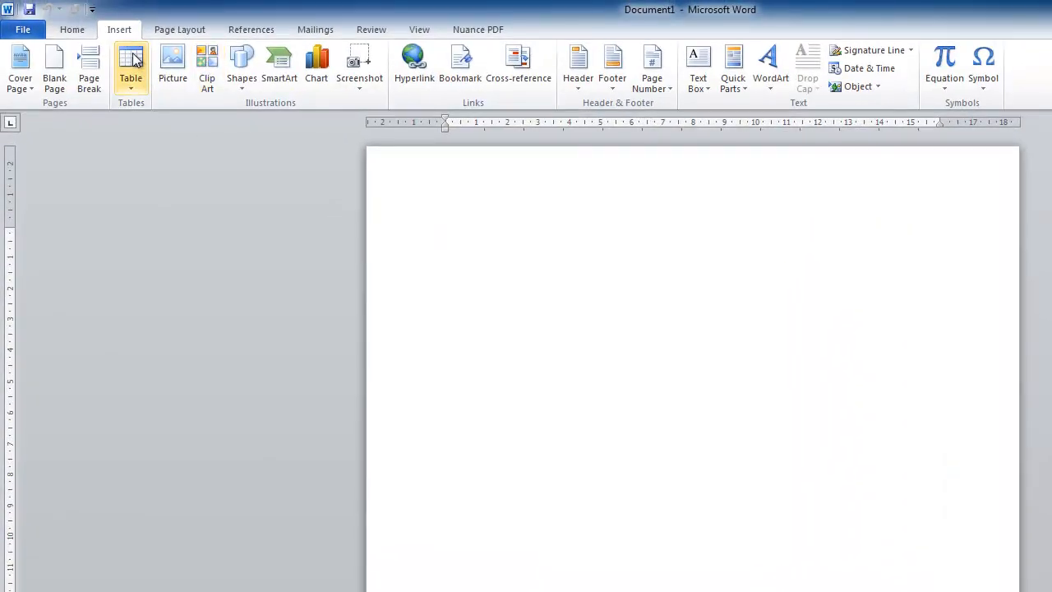
pyautogui.click(132, 85)
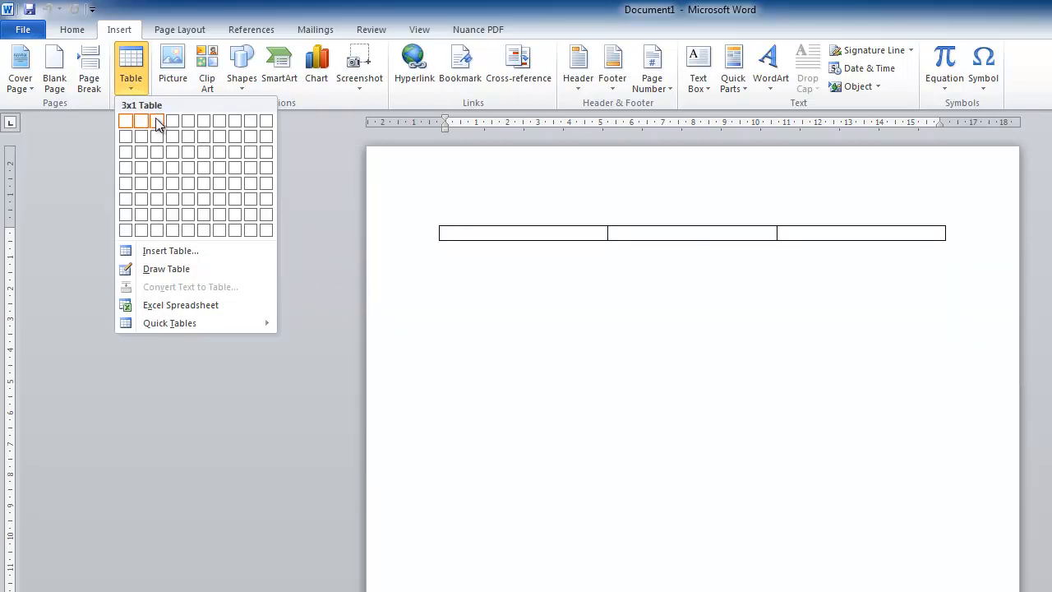
pyautogui.click(160, 171)
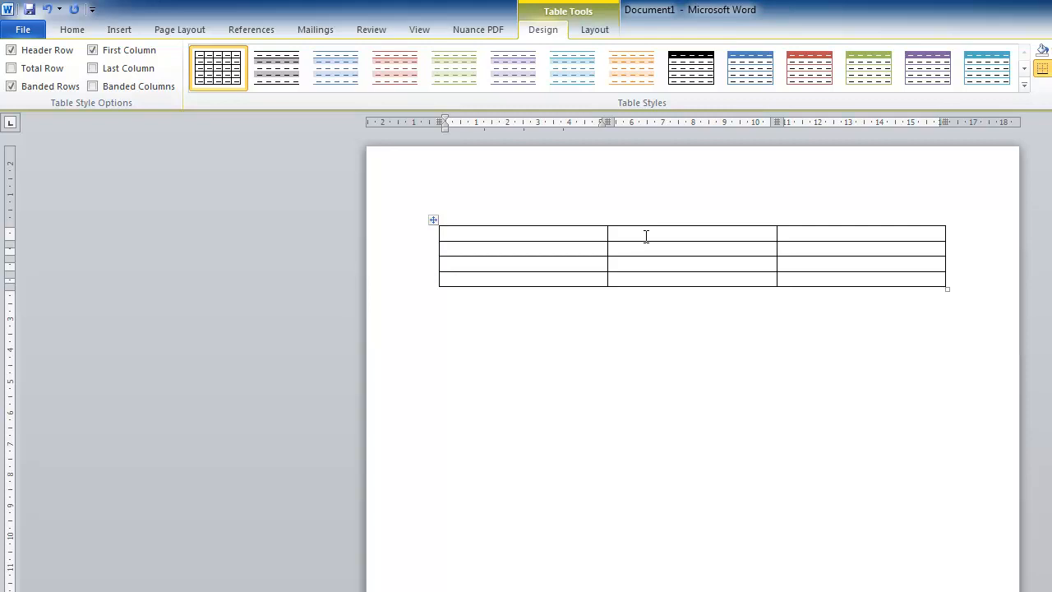
# - Fill the table's first row with the column headings Team, Name and Score
pyautogui.write('Team')
pyautogui.press('Tab')
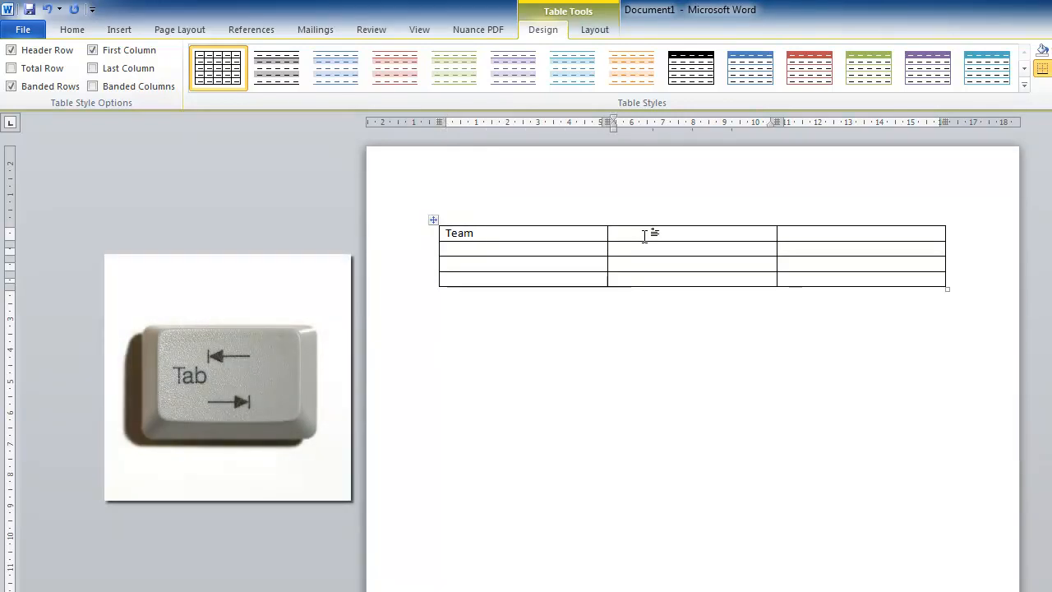
pyautogui.write('Name')
pyautogui.press('Tab')
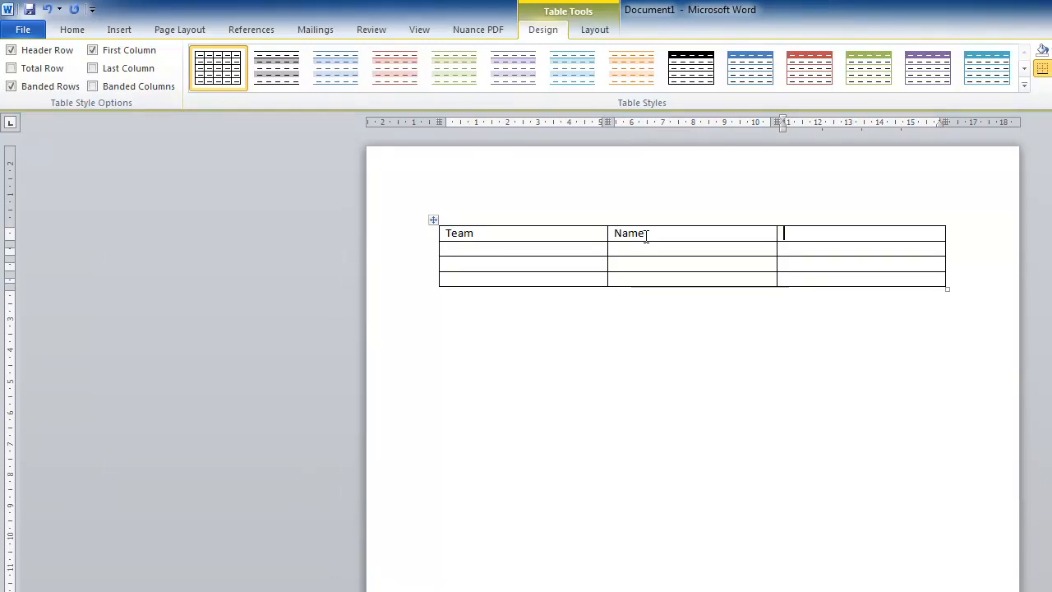
pyautogui.write('Score')
pyautogui.press('Tab')
# - Fill the row below the headings with team A, the first player's name and a score of 12
pyautogui.write('A')
pyautogui.press('Tab')
pyautogui.write('Tom')
pyautogui.press('Tab')
pyautogui.write('12')
pyautogui.press('Tab')
# - Fill the third table row with team B, the second player's name and a score of 14
pyautogui.write('B')
pyautogui.press('Tab')
pyautogui.write('Pat')
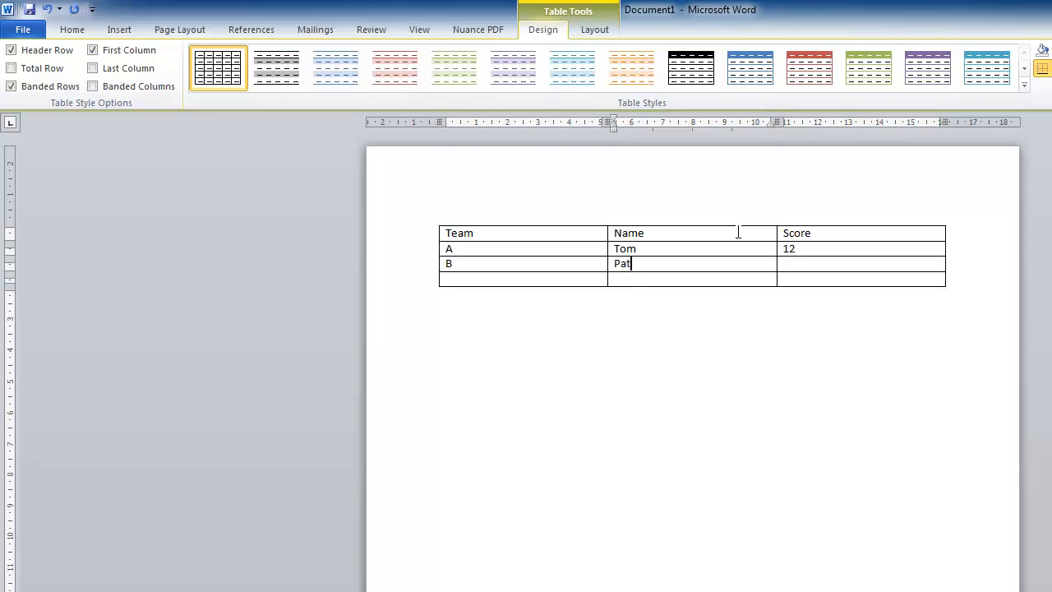
pyautogui.press('Tab')
pyautogui.write('14')
pyautogui.press('Tab')
# - Fill the fourth table row with team A, the third player's name and a score of 10
pyautogui.write('A')
pyautogui.press('Tab')
pyautogui.write('Amy')
pyautogui.press('Tab')
pyautogui.write('10')
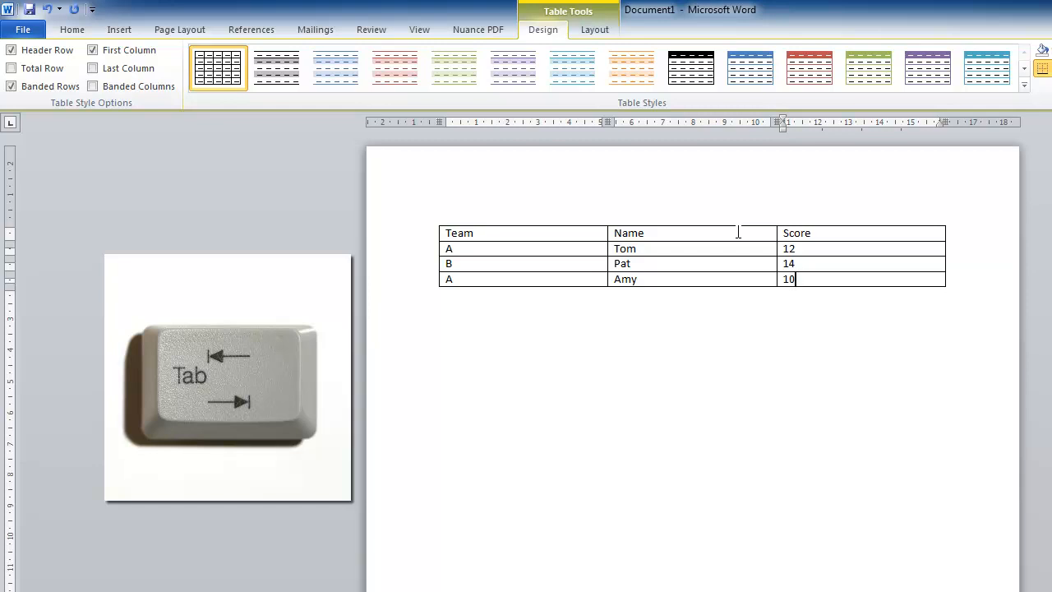
# - Add a new row at the end of the table with team B, another player's name and a score of 12
pyautogui.press('Tab')
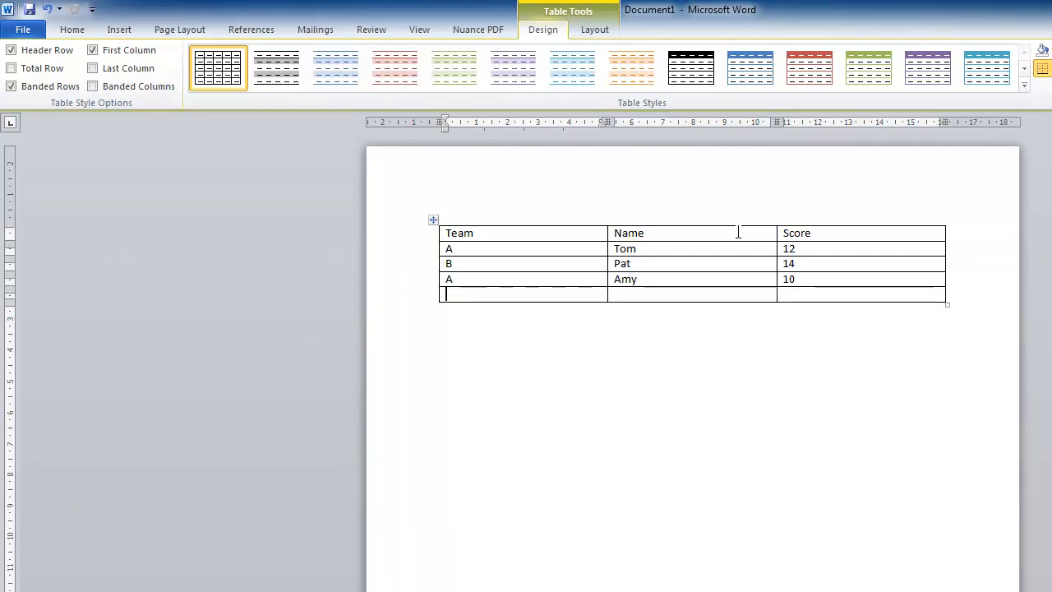
pyautogui.write('B')
pyautogui.press('Tab')
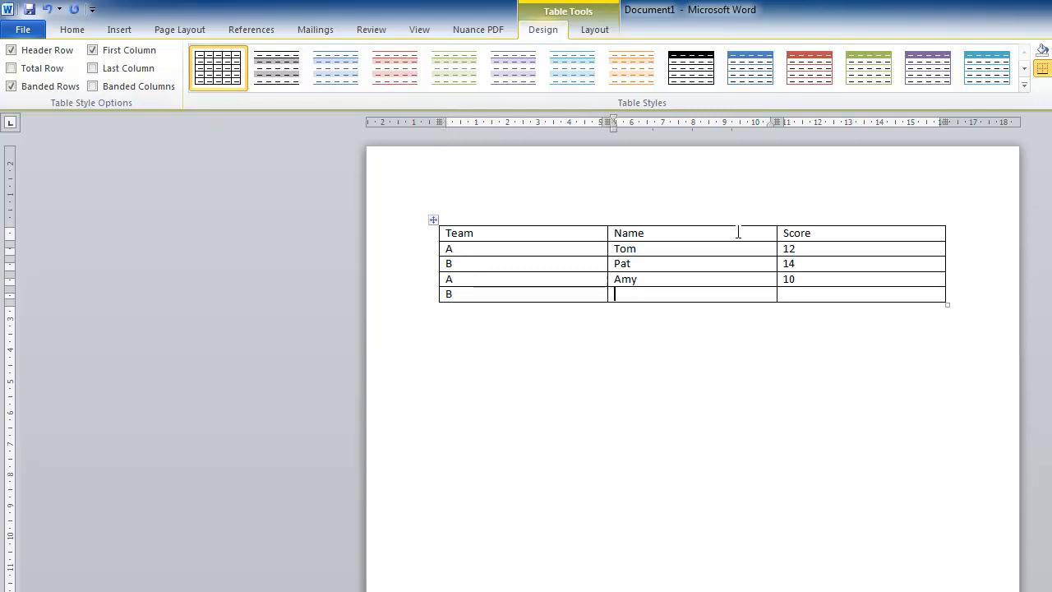
pyautogui.write('Mary')
pyautogui.press('Tab')
pyautogui.write('12')
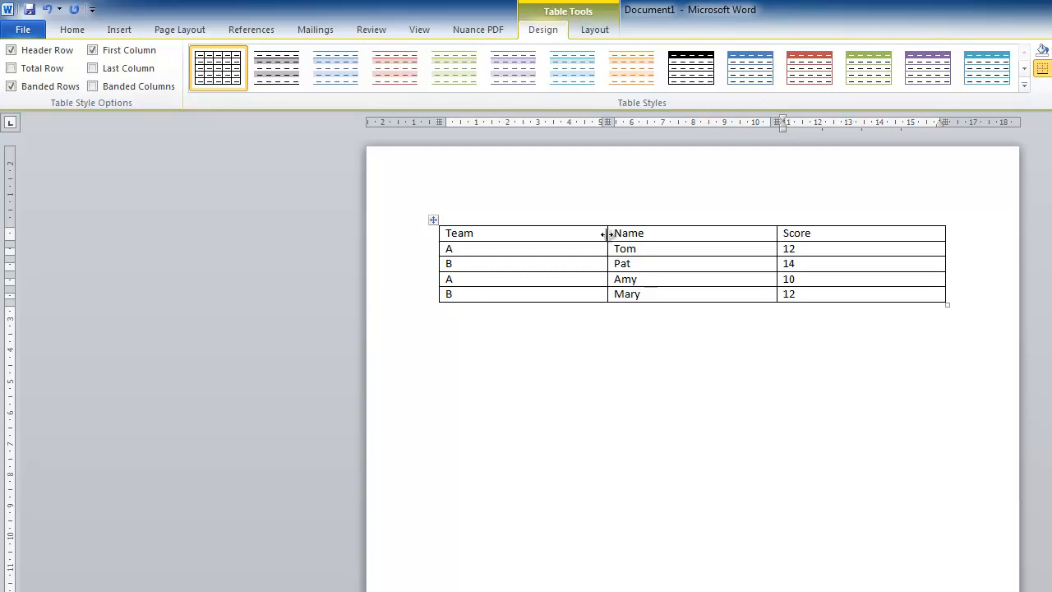
# - Narrow the Team, Name and Score columns so that each fits closely around its text
pyautogui.moveTo(609, 234); pyautogui.dragTo(490, 242)
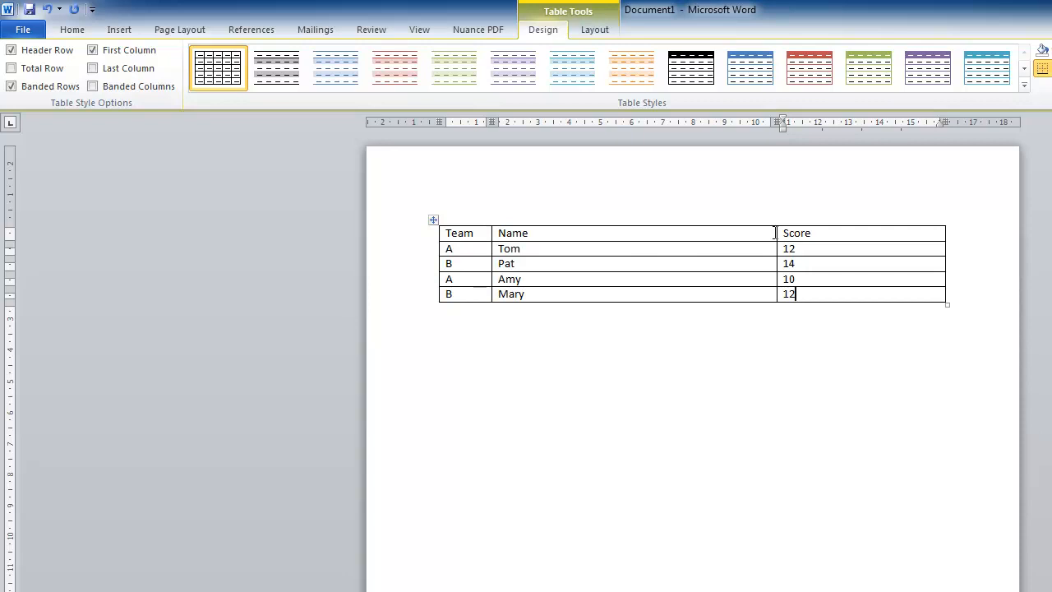
pyautogui.moveTo(776, 232); pyautogui.dragTo(537, 248)
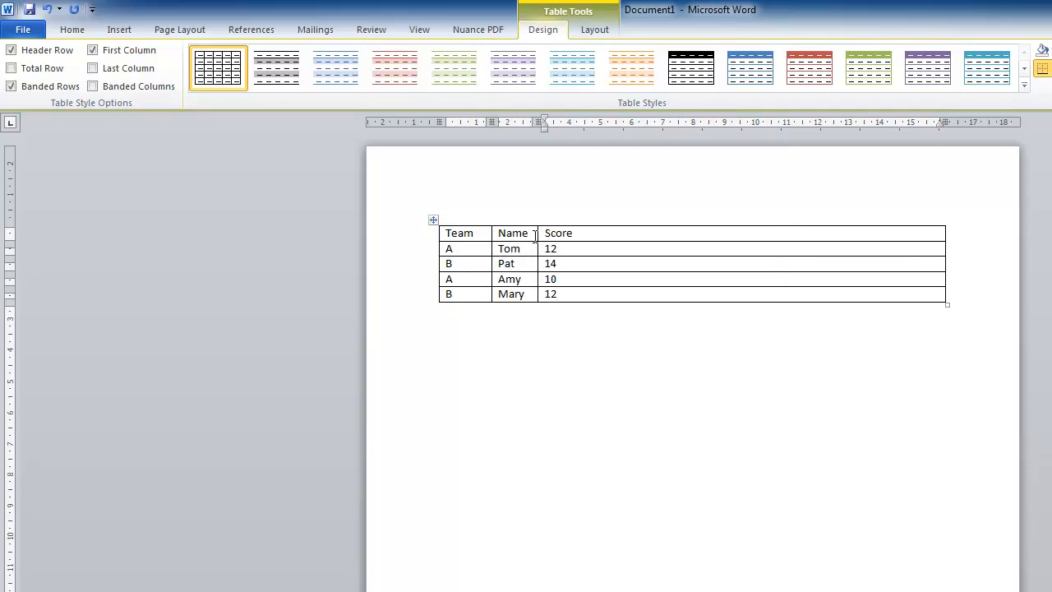
pyautogui.doubleClick(945, 233)
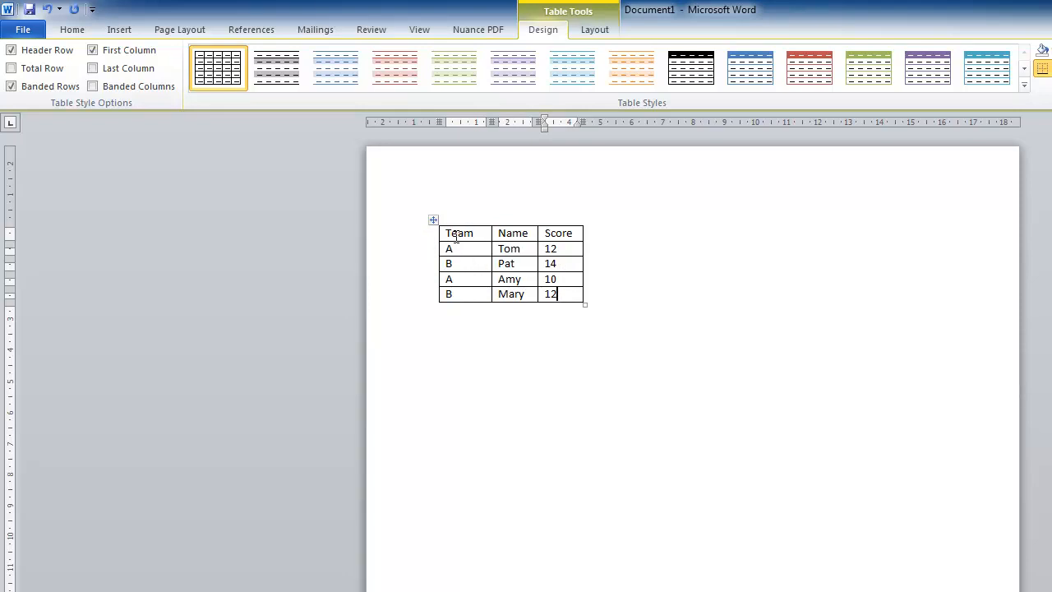
pyautogui.moveTo(448, 236); pyautogui.dragTo(483, 290)
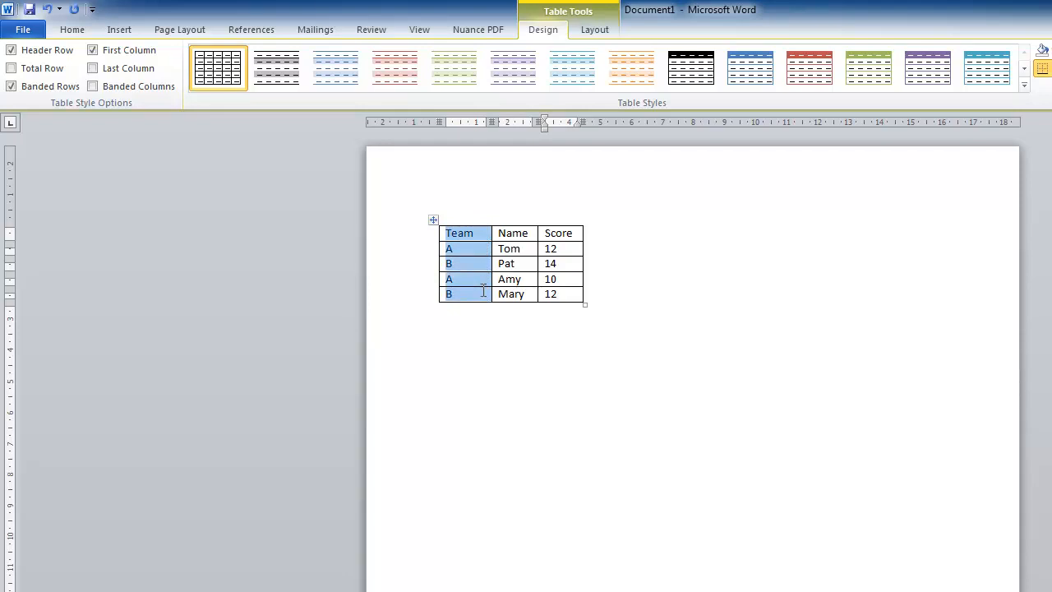
pyautogui.click(491, 315)
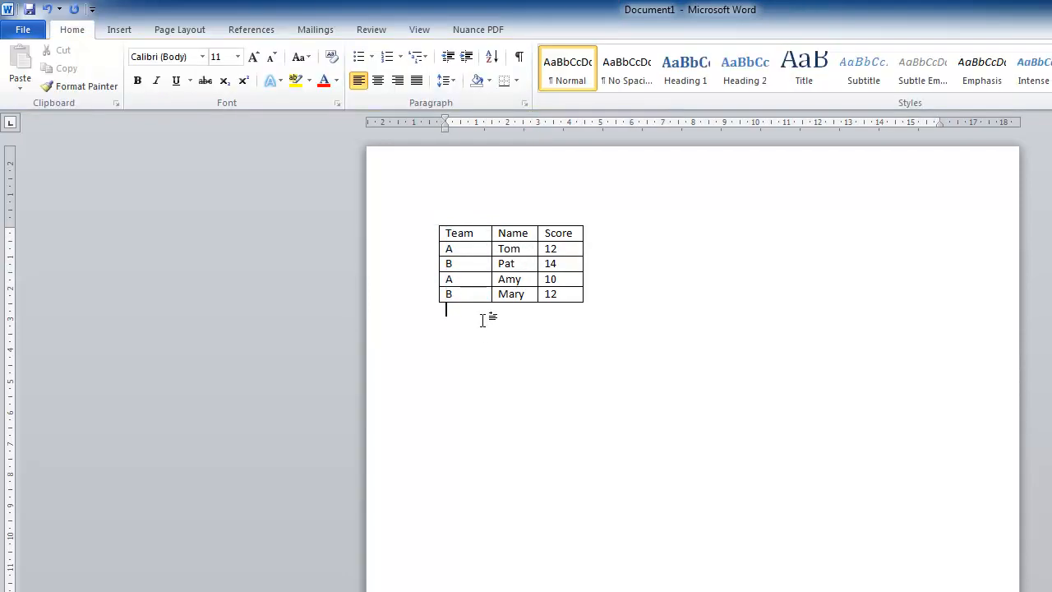
# - Set the font color of the table's heading row to the standard green
pyautogui.click(411, 241)
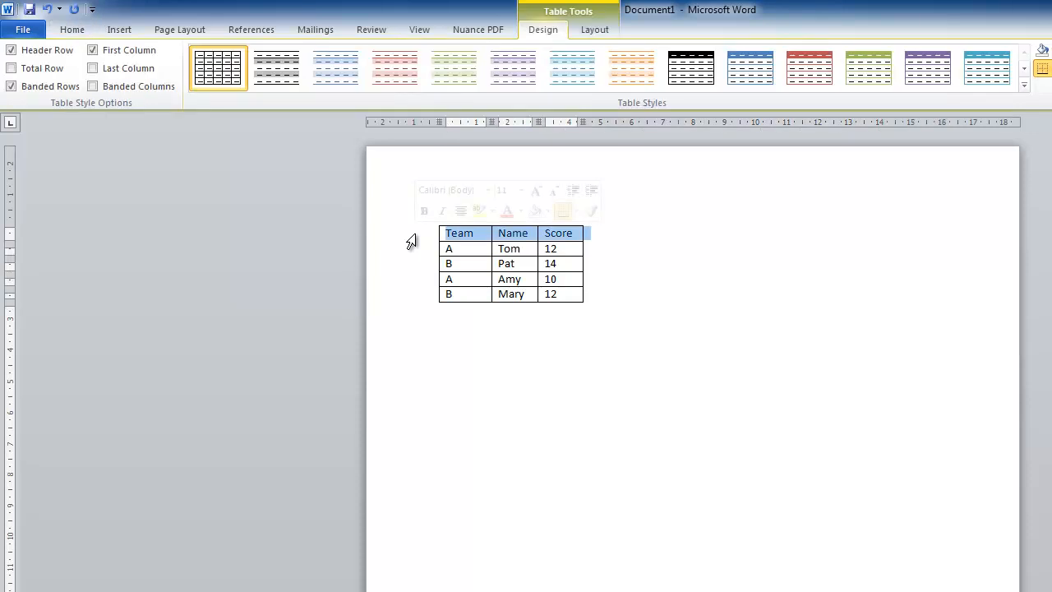
pyautogui.click(75, 32)
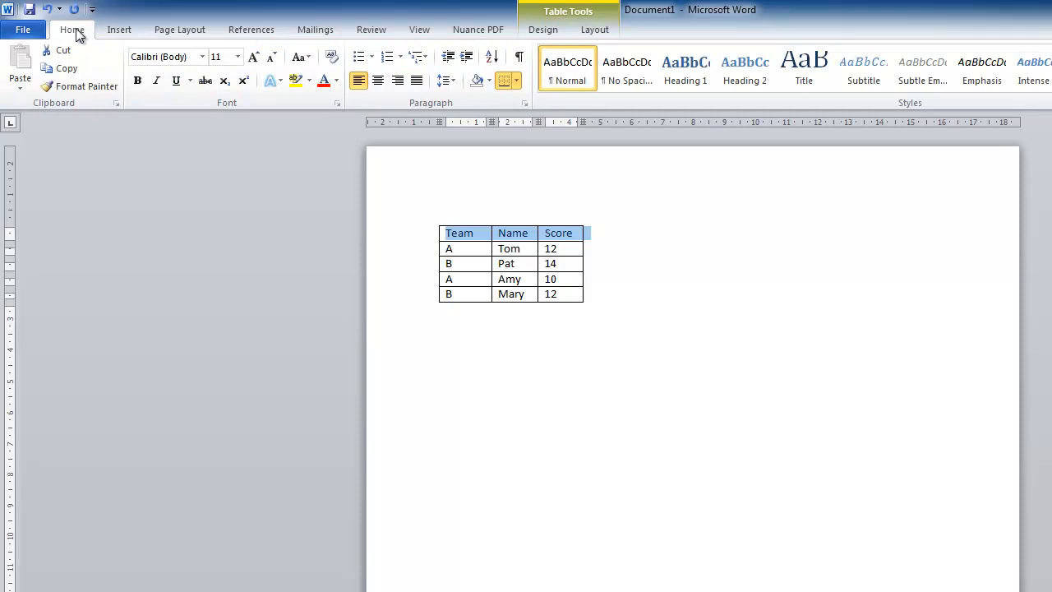
pyautogui.click(337, 80)
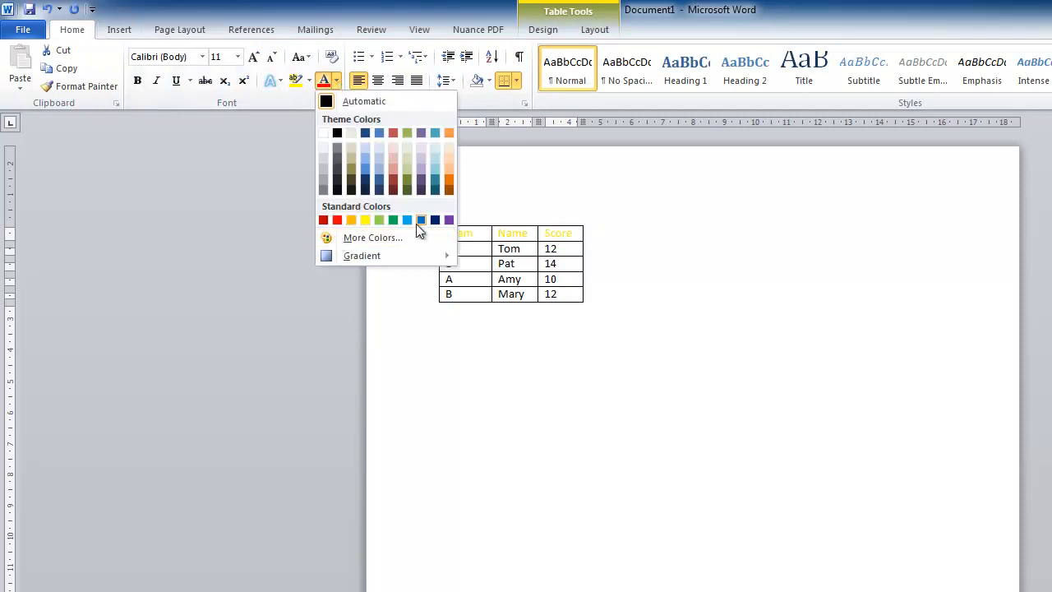
pyautogui.click(394, 220)
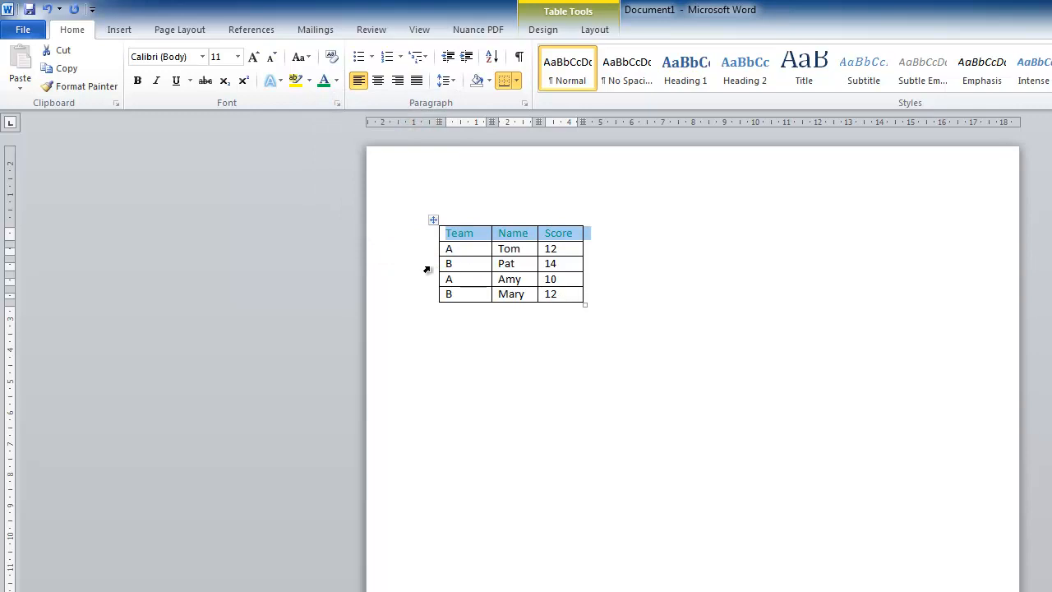
pyautogui.click(508, 294)
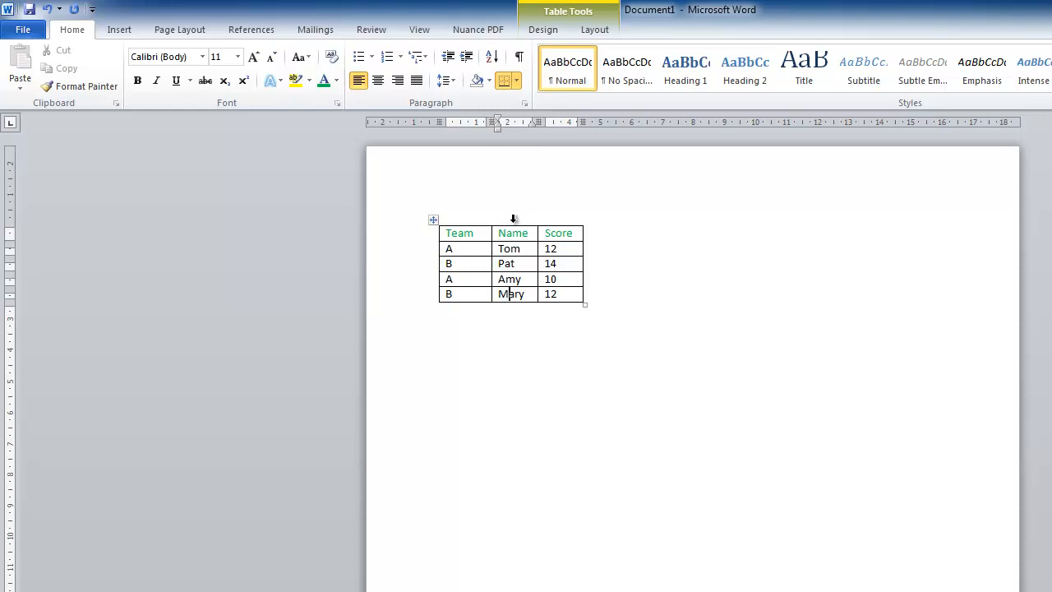
# - Make the whole Name column bold and italic, and right-align the Score column
pyautogui.click(513, 219)
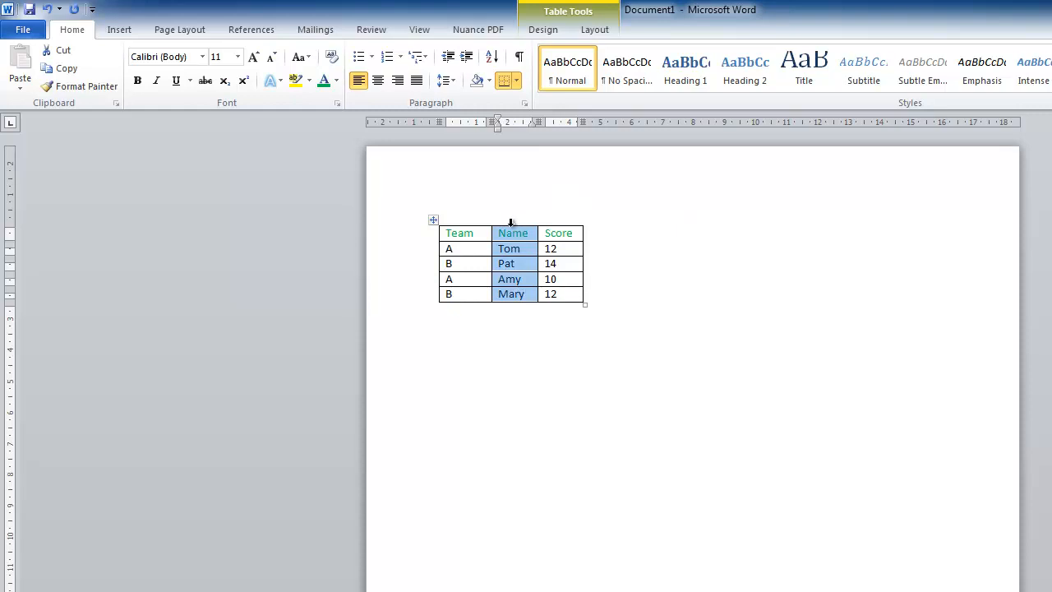
pyautogui.click(139, 79)
pyautogui.click(158, 78)
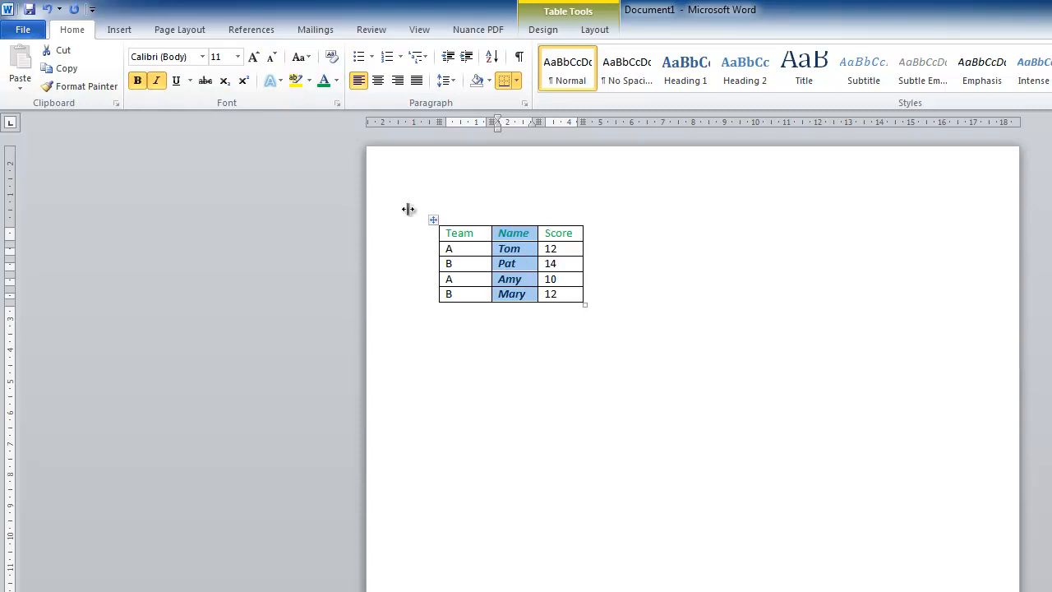
pyautogui.click(557, 221)
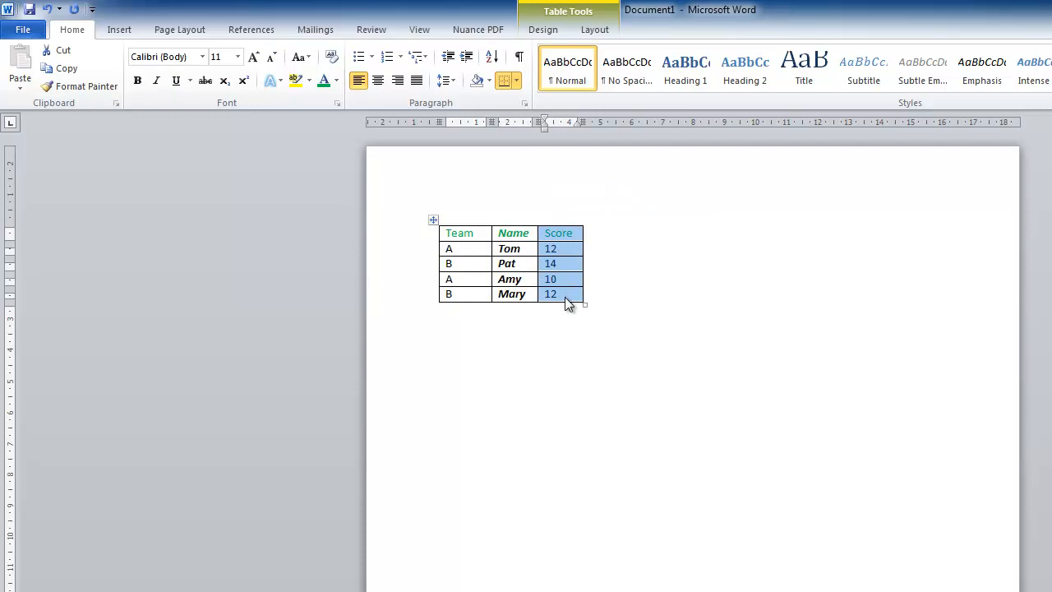
pyautogui.click(398, 81)
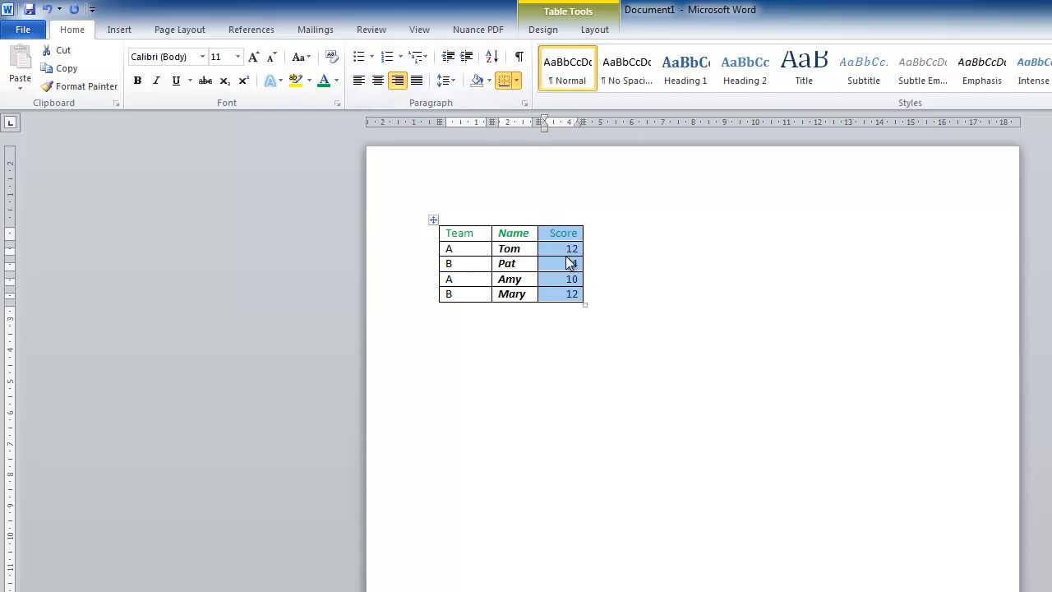